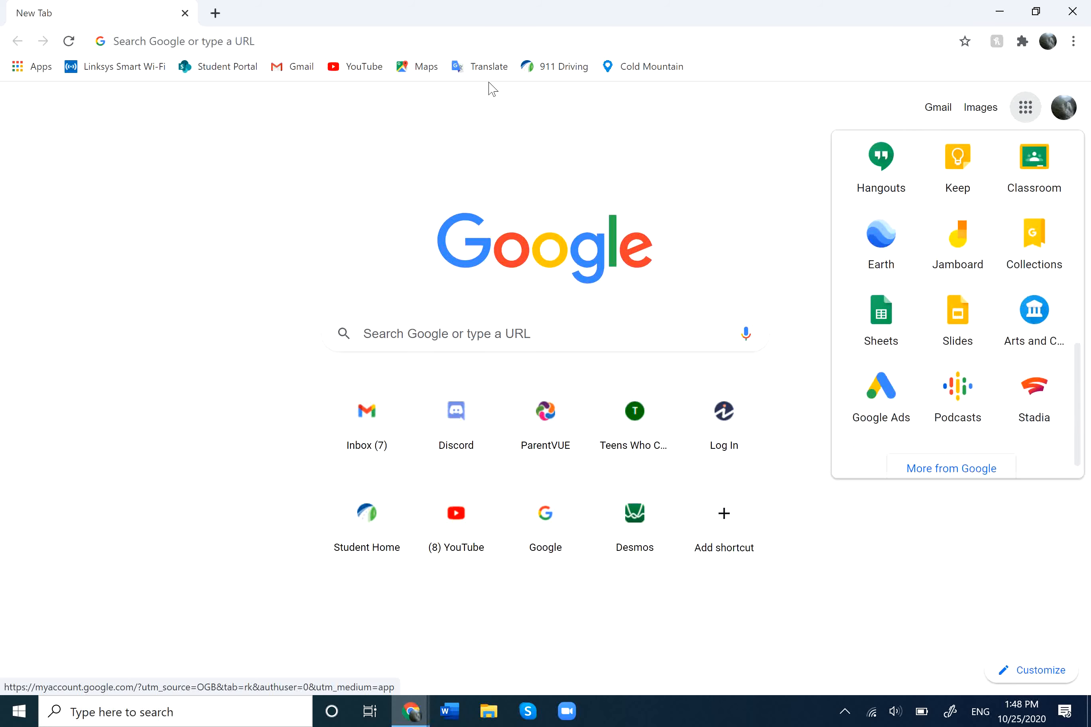
Search the web for google calendar, open the Google Calendar site and dismiss its notification permission request
left_click(480, 38)
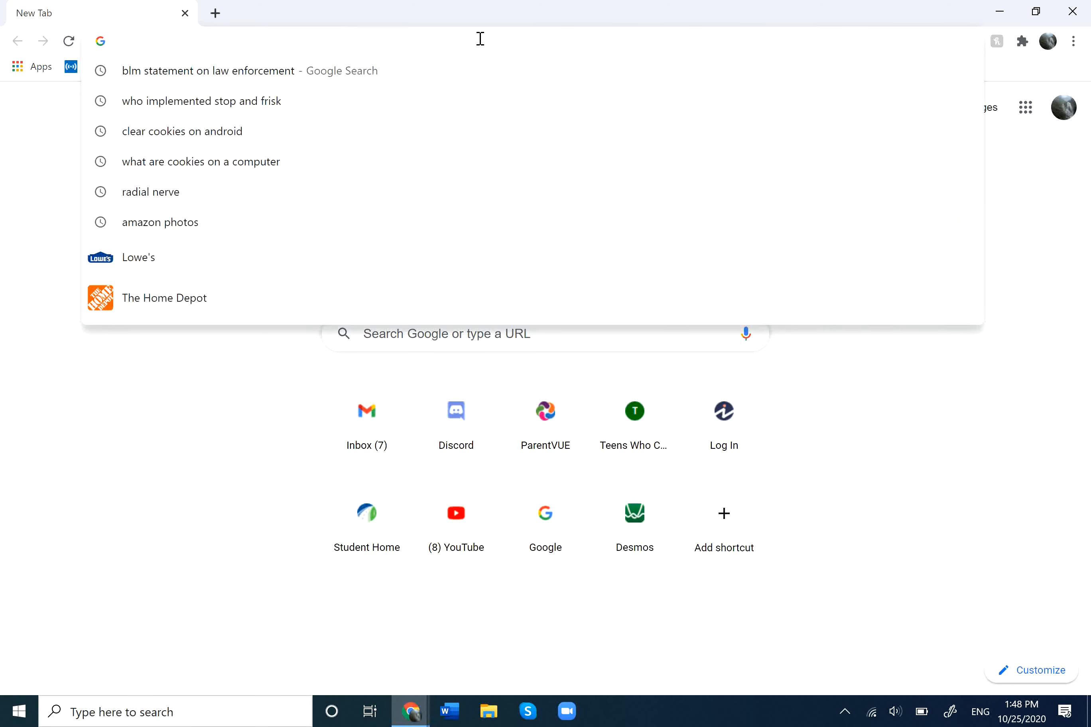
type("google calendar")
key("Return")
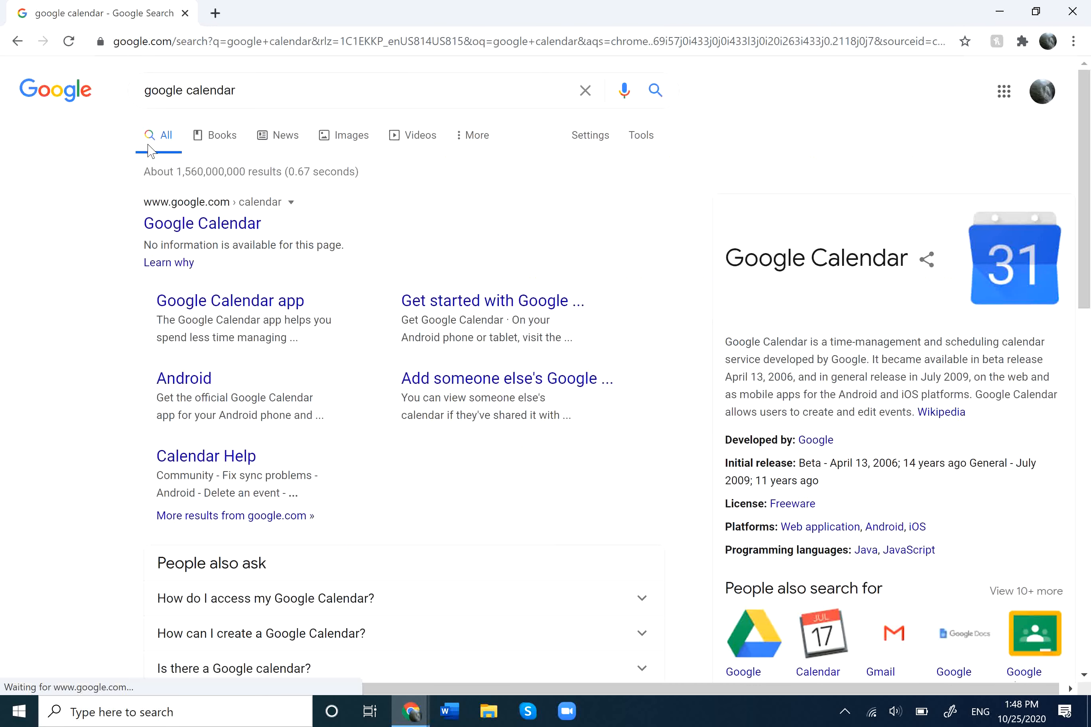
left_click(199, 229)
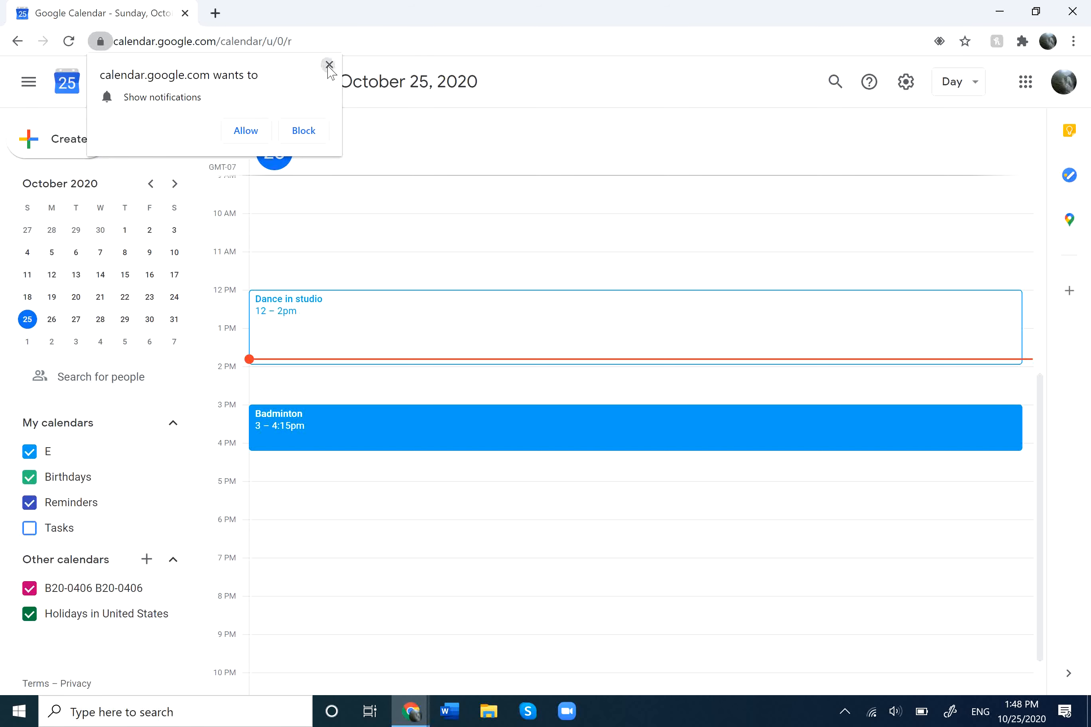
left_click(328, 64)
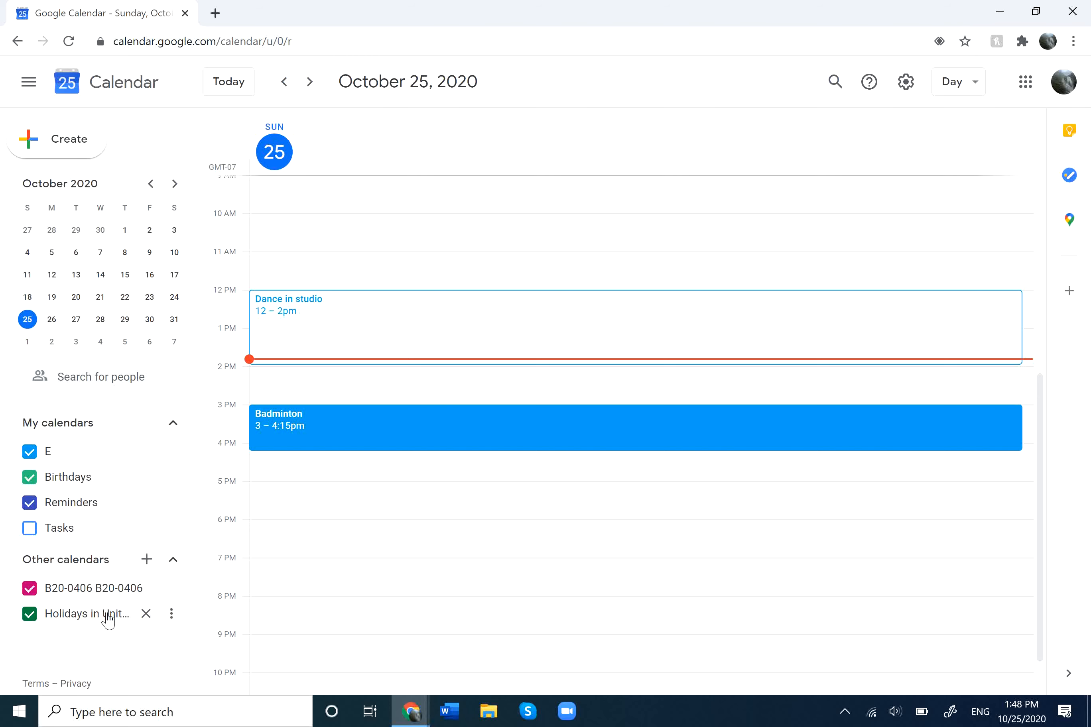
View the schedule for the next day, October 26, and return to today's date
left_click(28, 616)
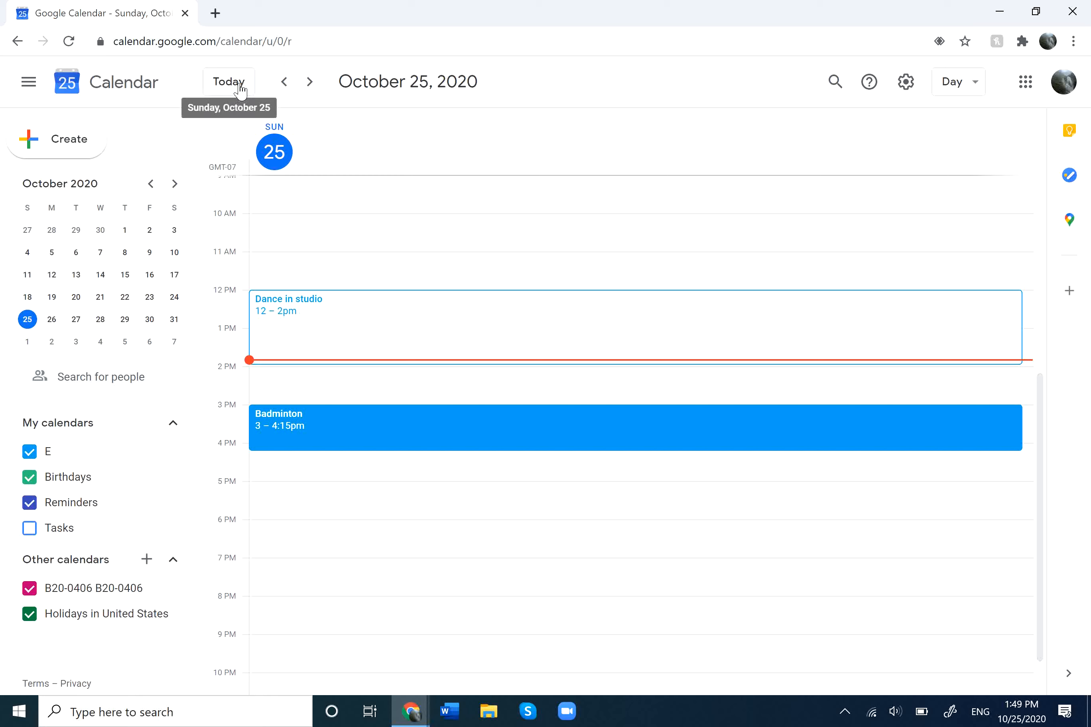
left_click(229, 91)
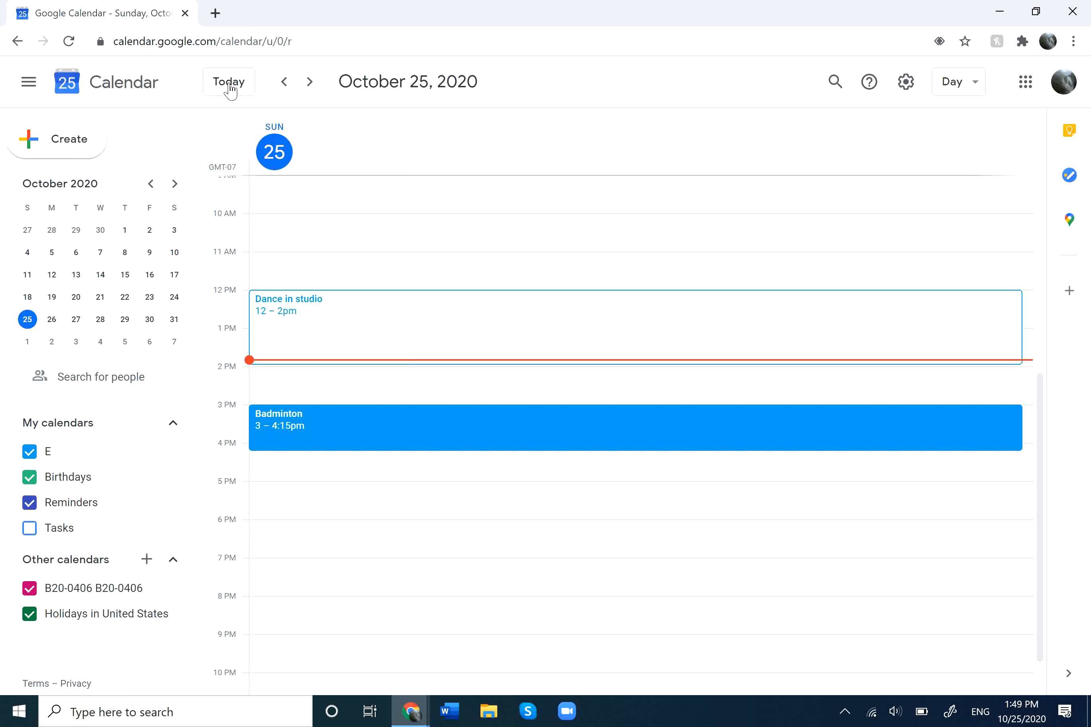
left_click(310, 83)
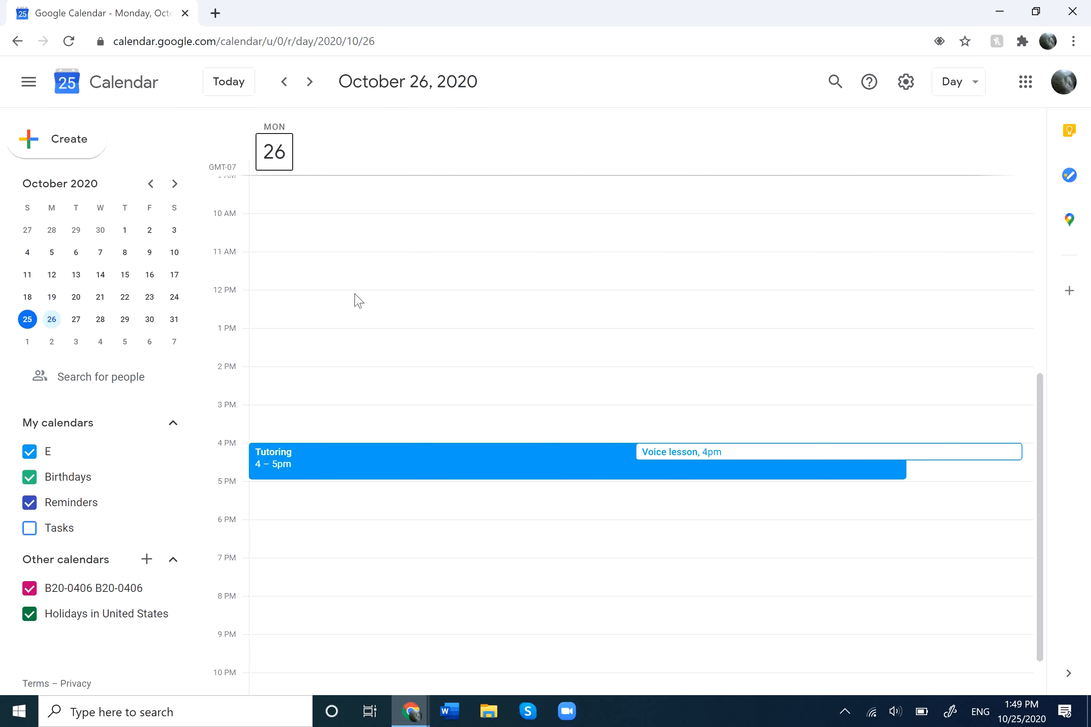
left_click(243, 77)
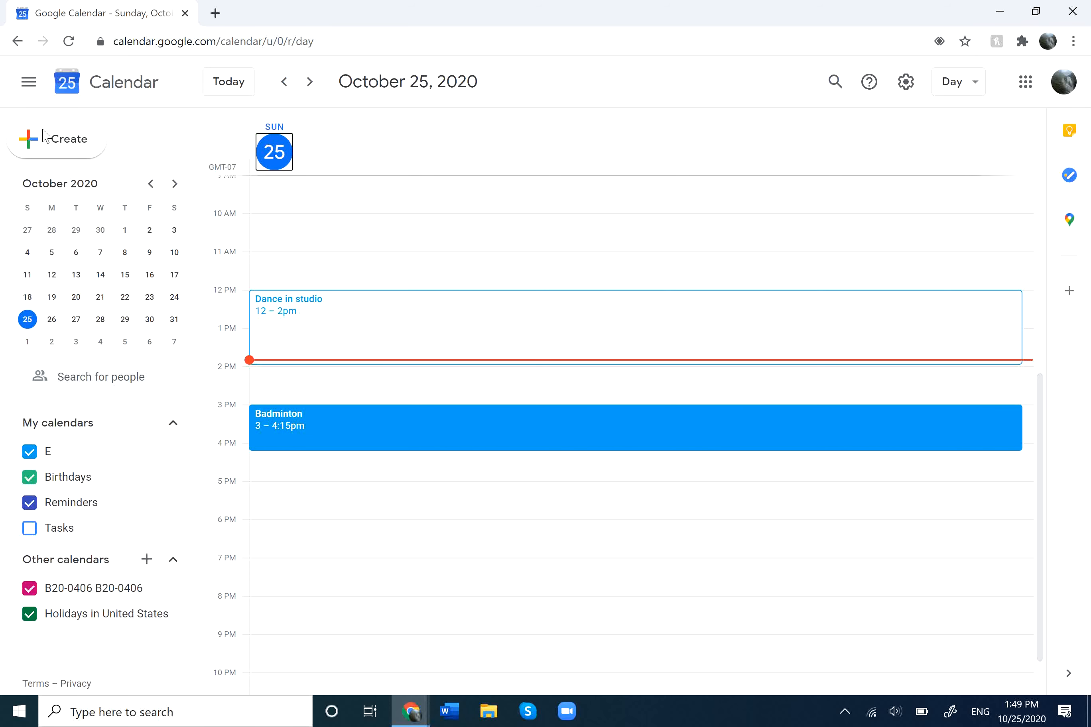
Collapse the sidebar containing the mini calendar and calendar lists, and expand it again
left_click(28, 80)
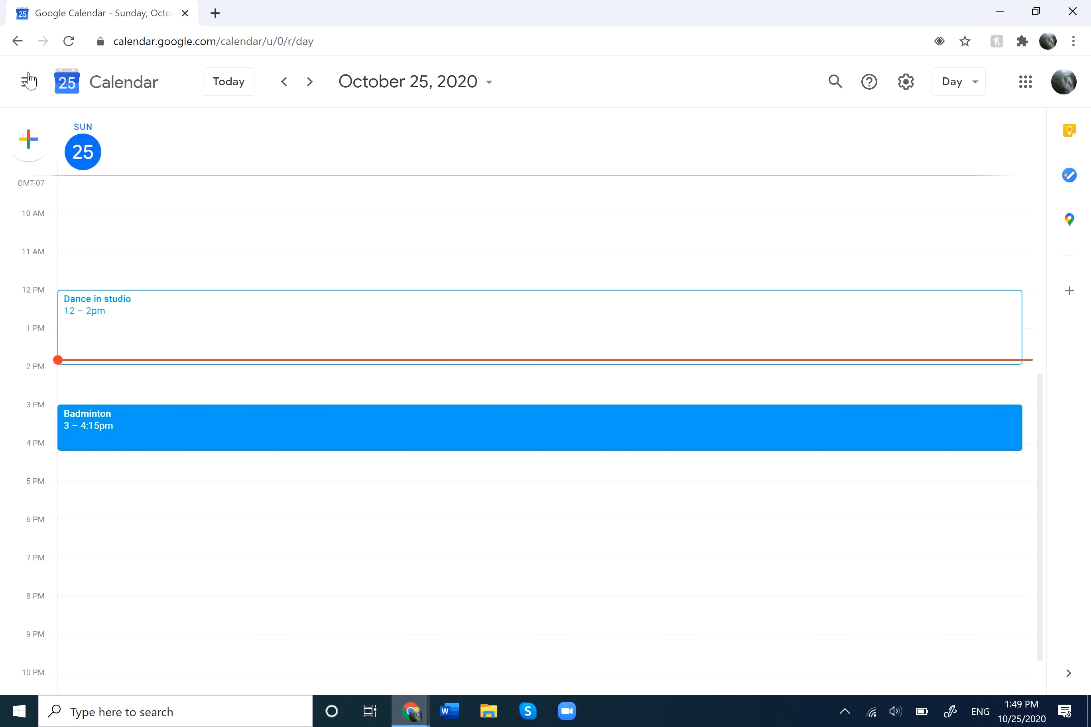
left_click(29, 80)
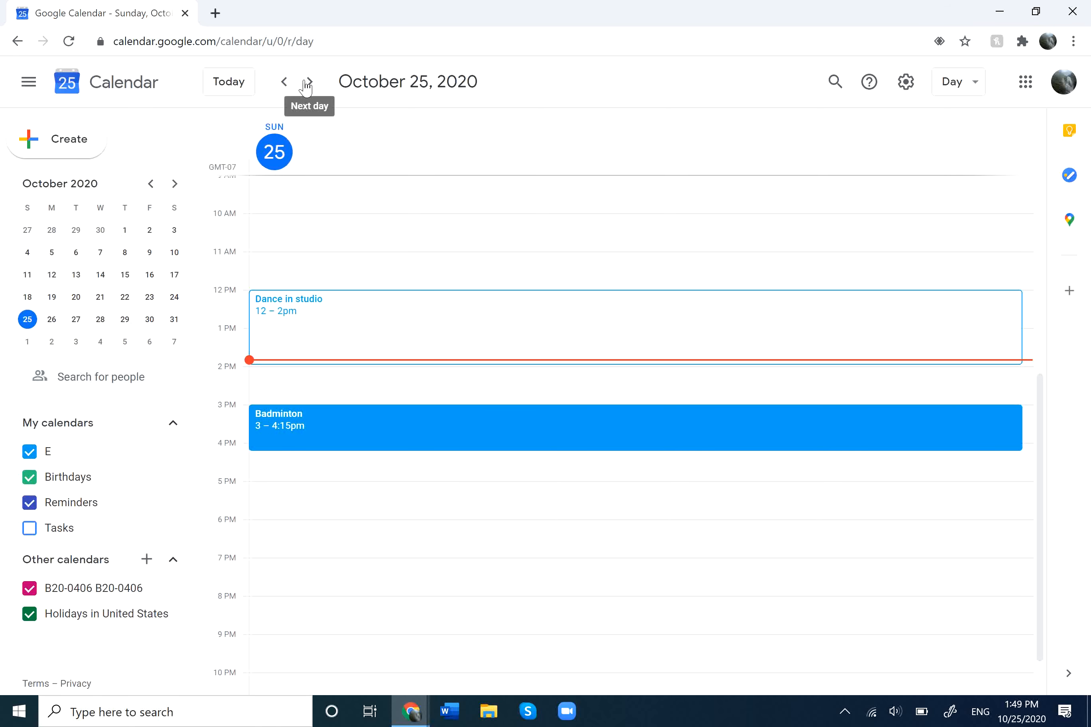
Preview the schedule in Week view, restore Day view, and check October 26 before going back to October 25
left_click(978, 90)
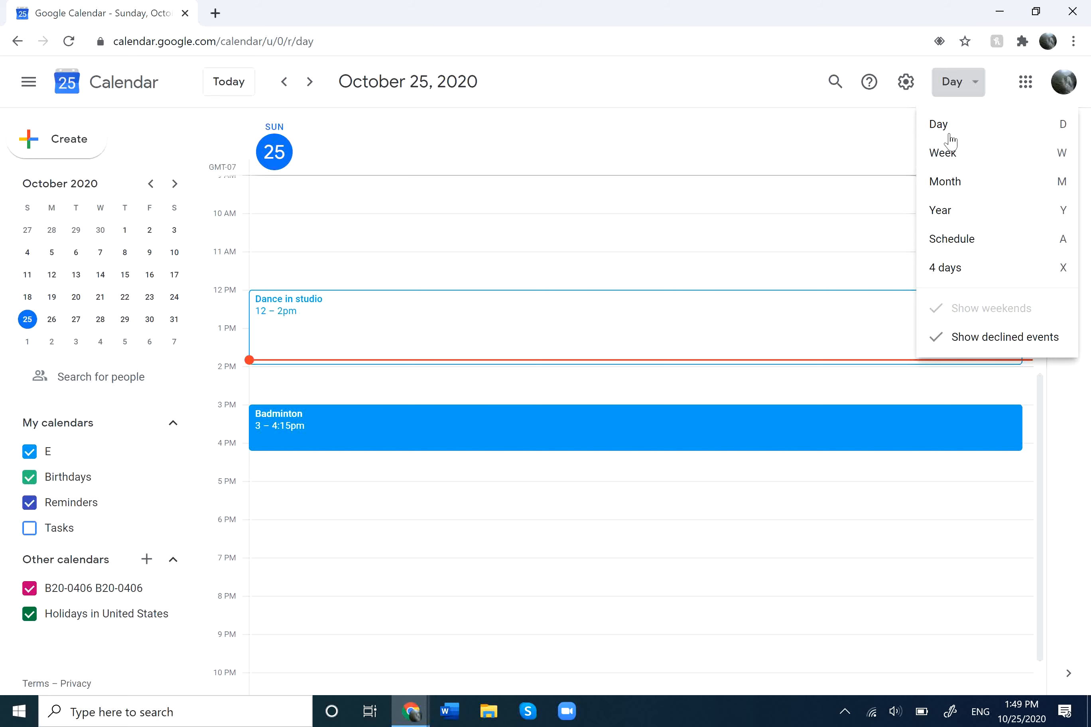
left_click(977, 164)
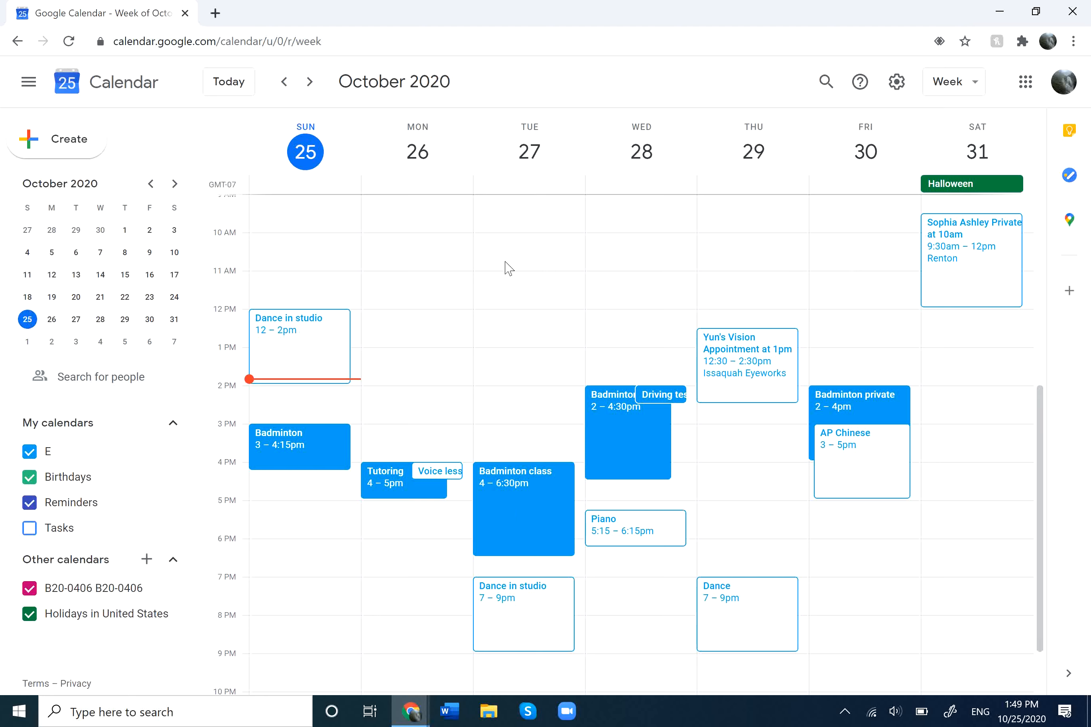
left_click(951, 85)
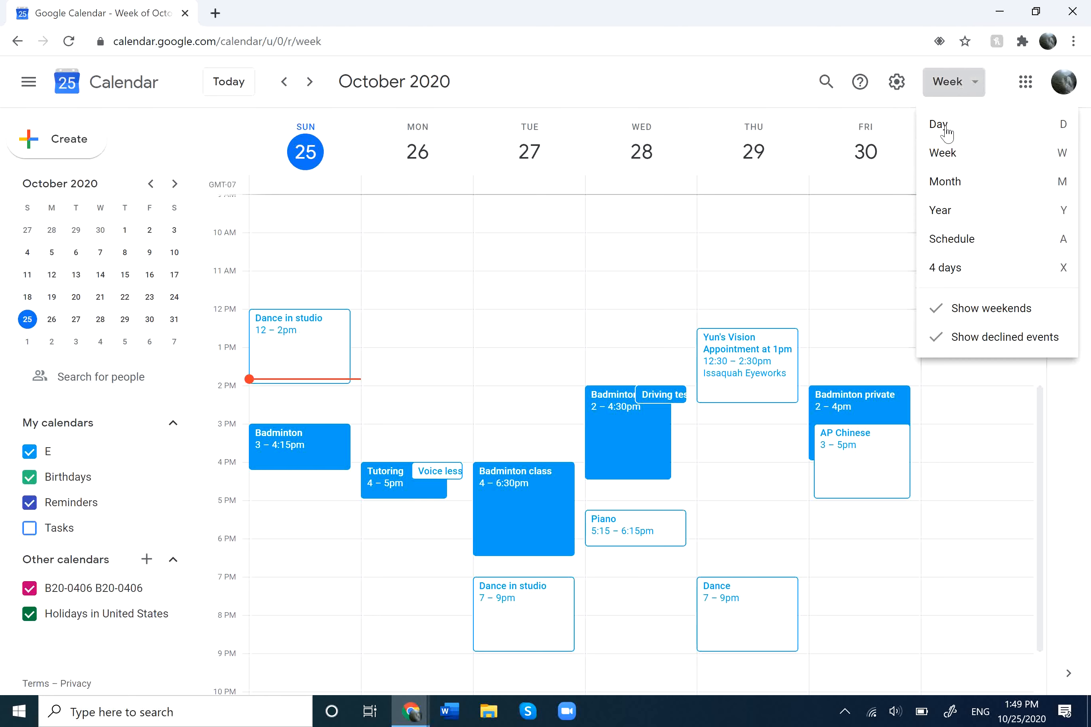
left_click(945, 130)
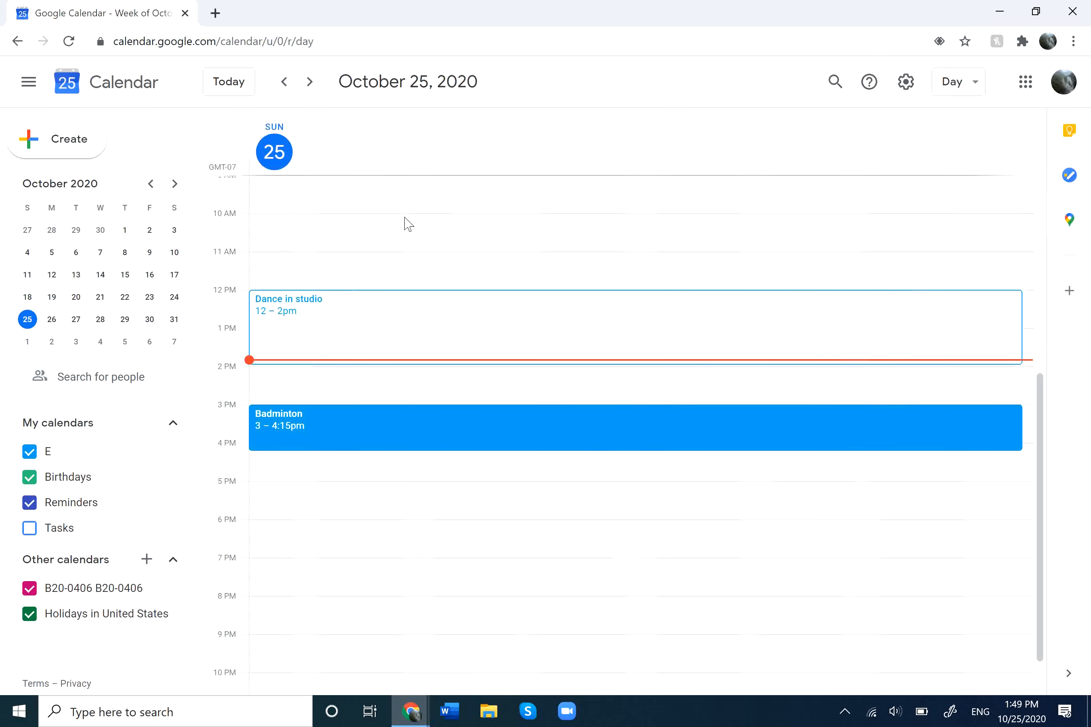
left_click(54, 322)
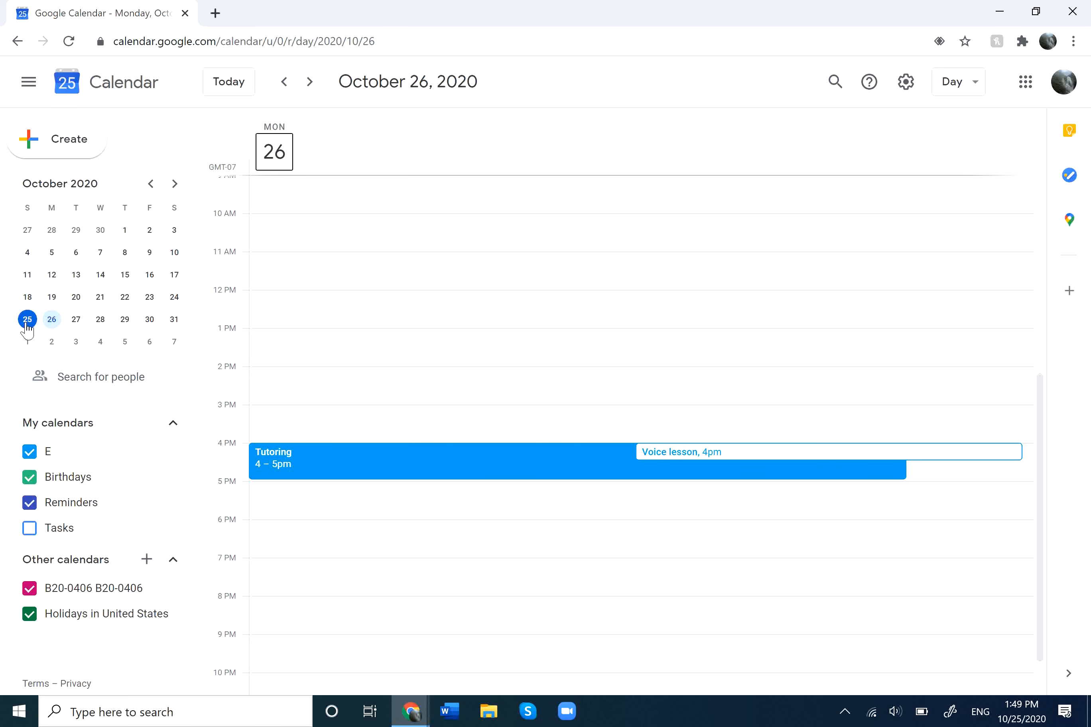
left_click(27, 323)
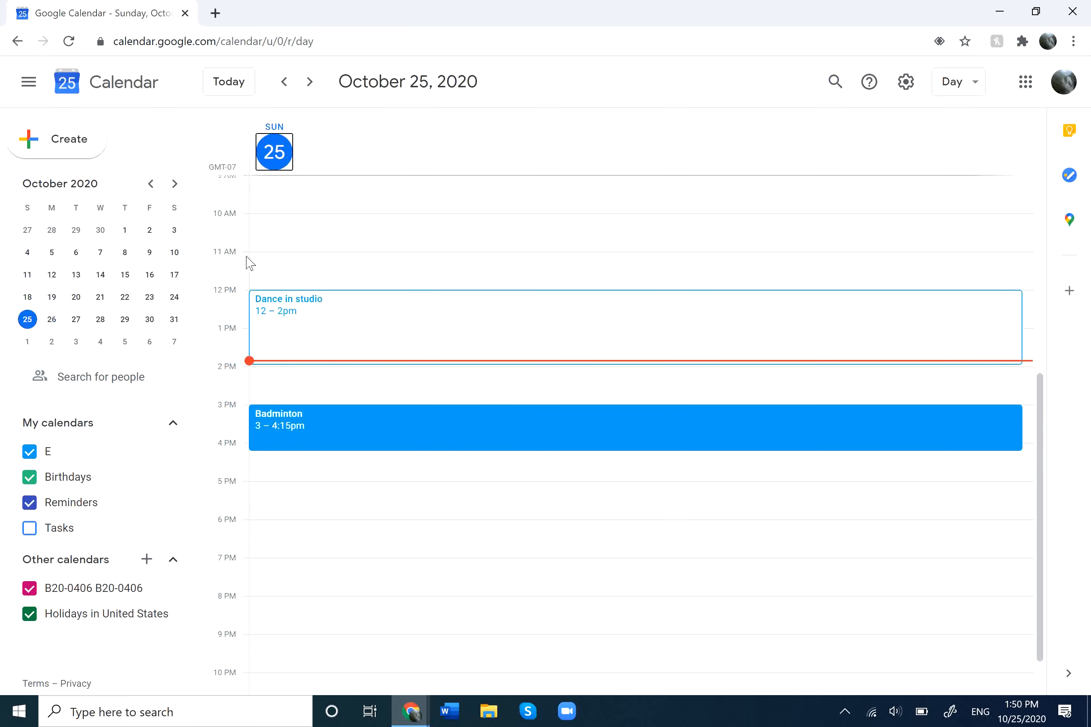
double_click(266, 478)
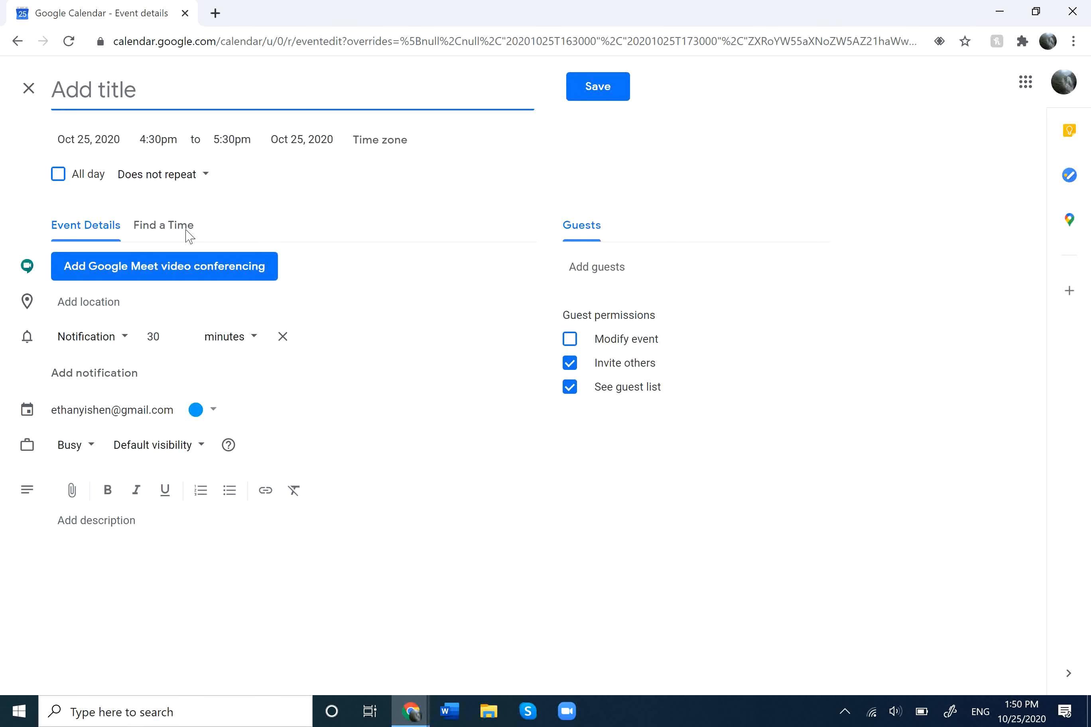
left_click(27, 90)
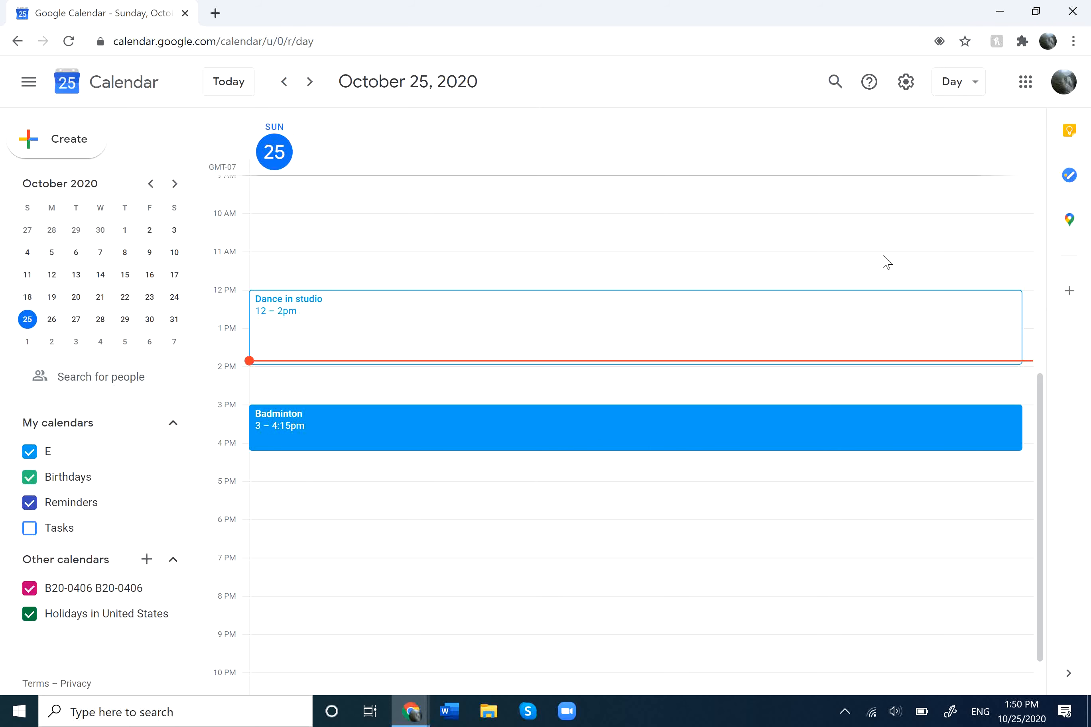
double_click(254, 495)
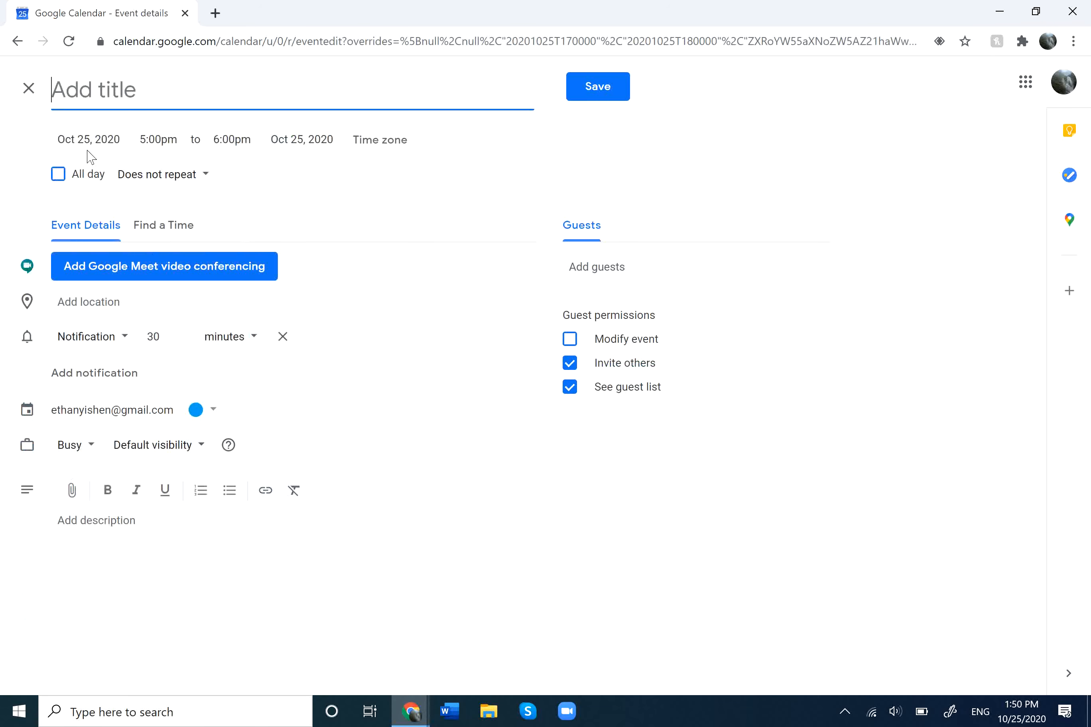
left_click(35, 71)
left_click(33, 93)
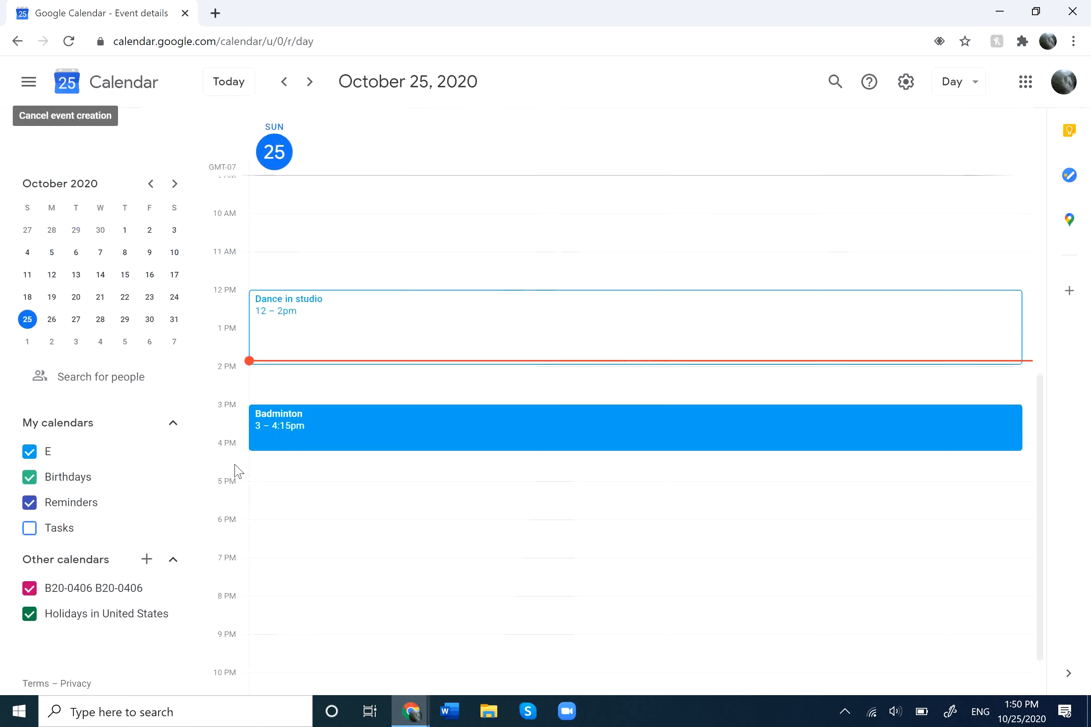
Start a new event titled Test in the 5:00pm slot on October 25 and set its start time to 4:46pm
left_click(275, 503)
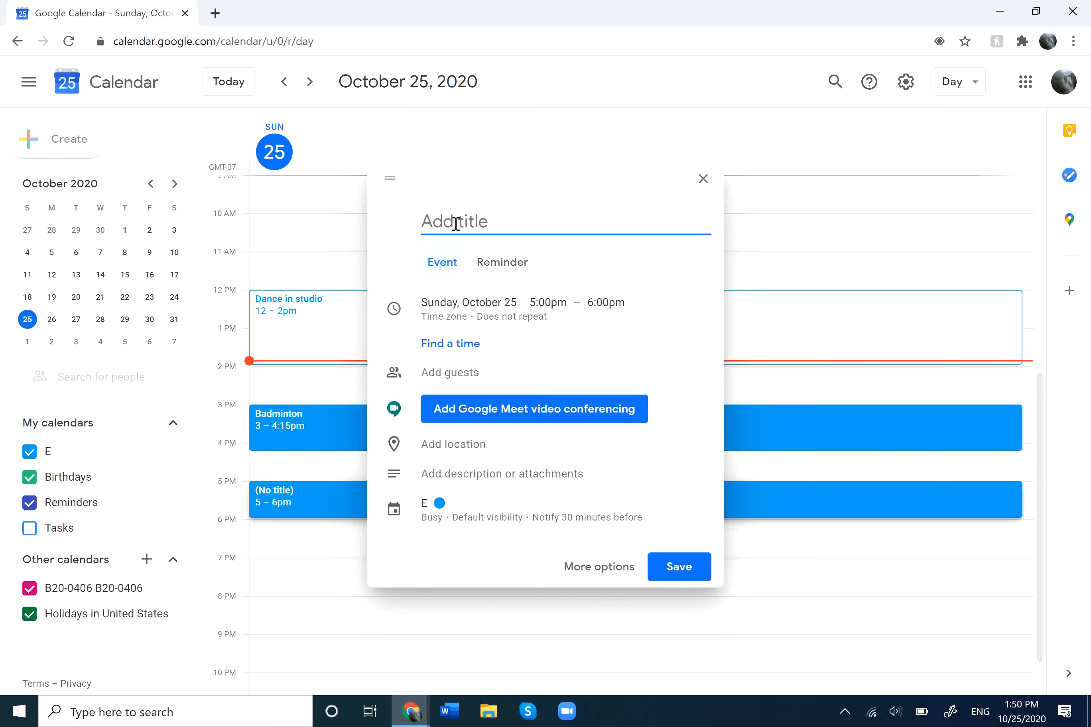
type("Test")
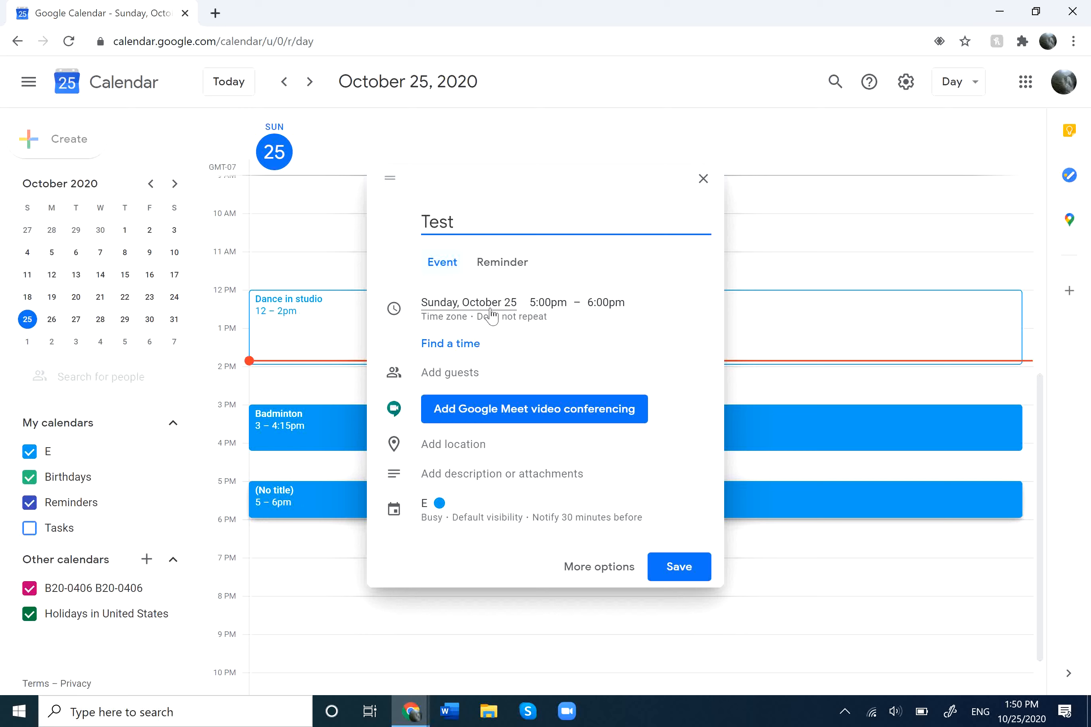
left_click(549, 303)
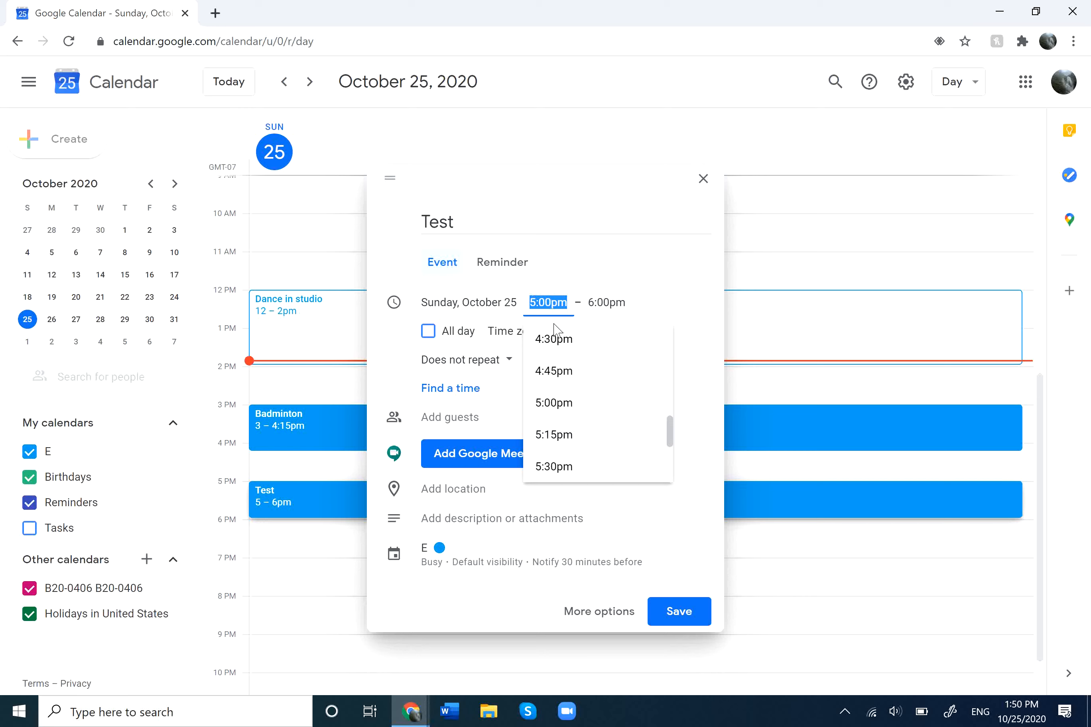
type("4:46")
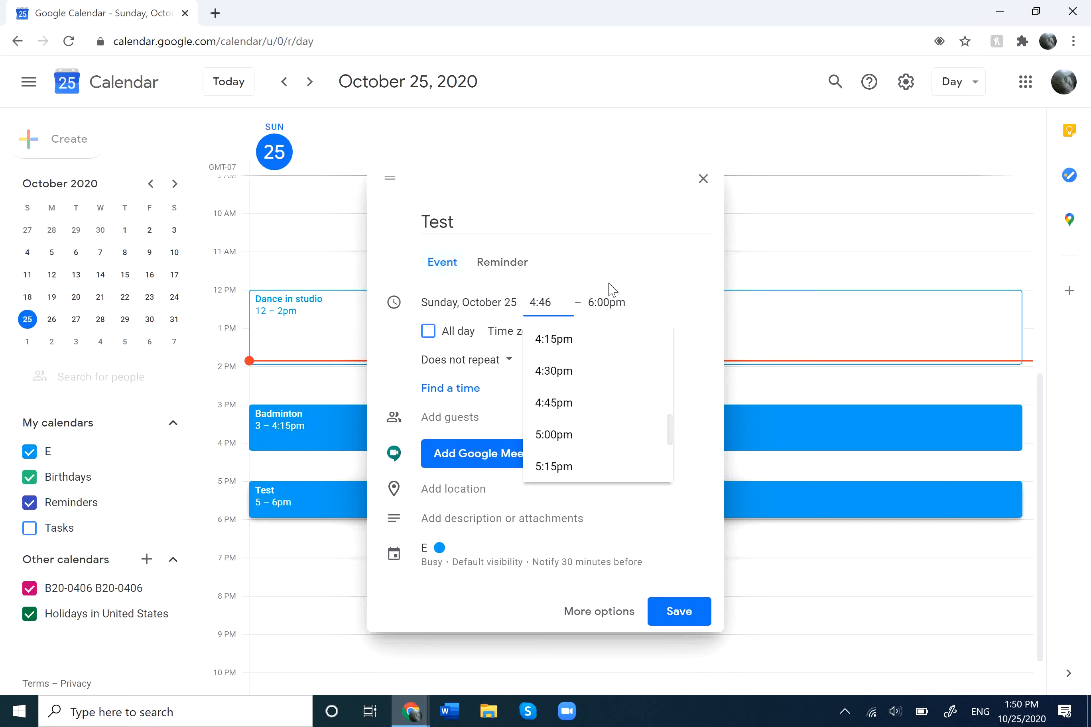
key("Return")
Make the Test event all-day, revert it to a timed event, and review its repeat options without changing them
left_click(429, 333)
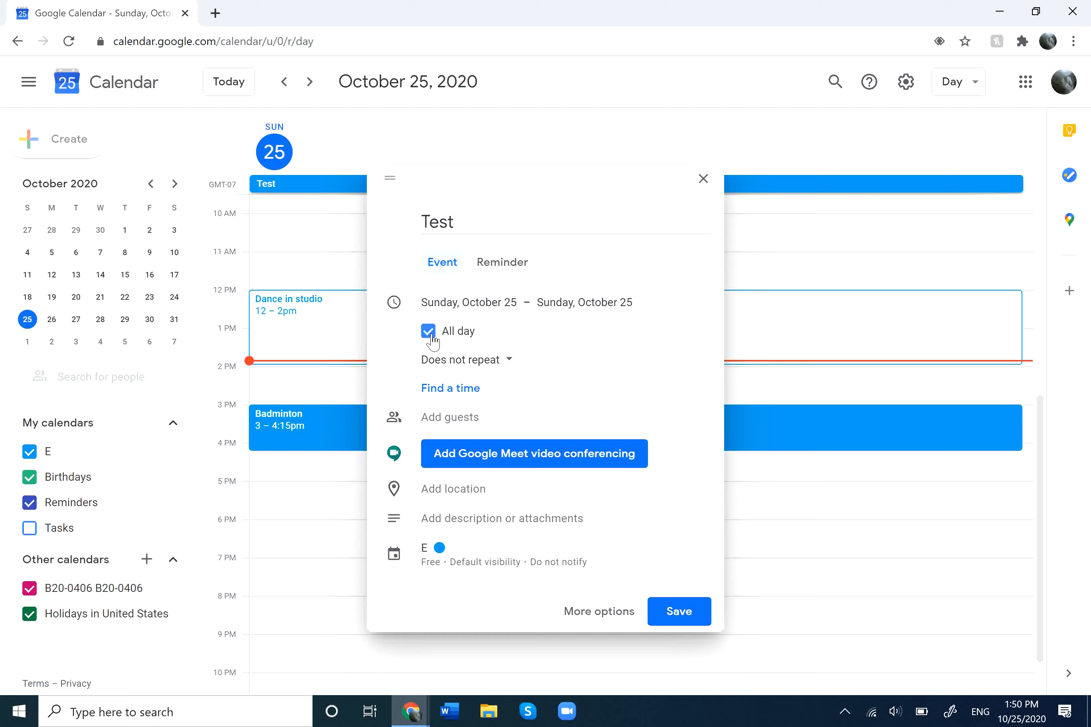
left_click(431, 338)
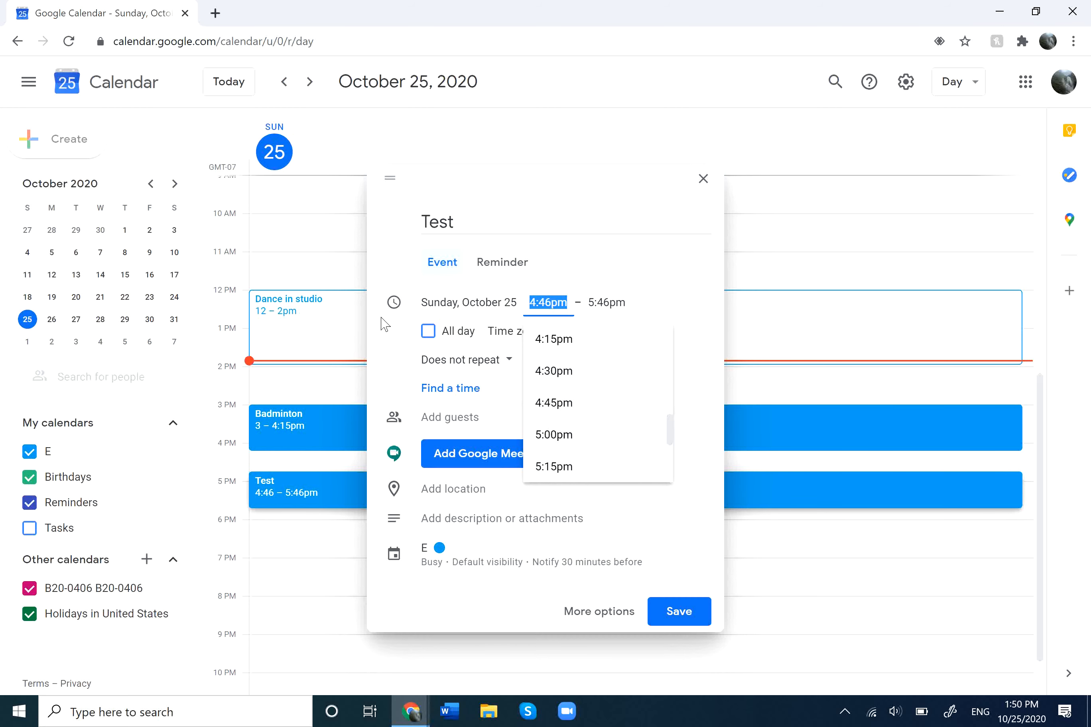
left_click(463, 374)
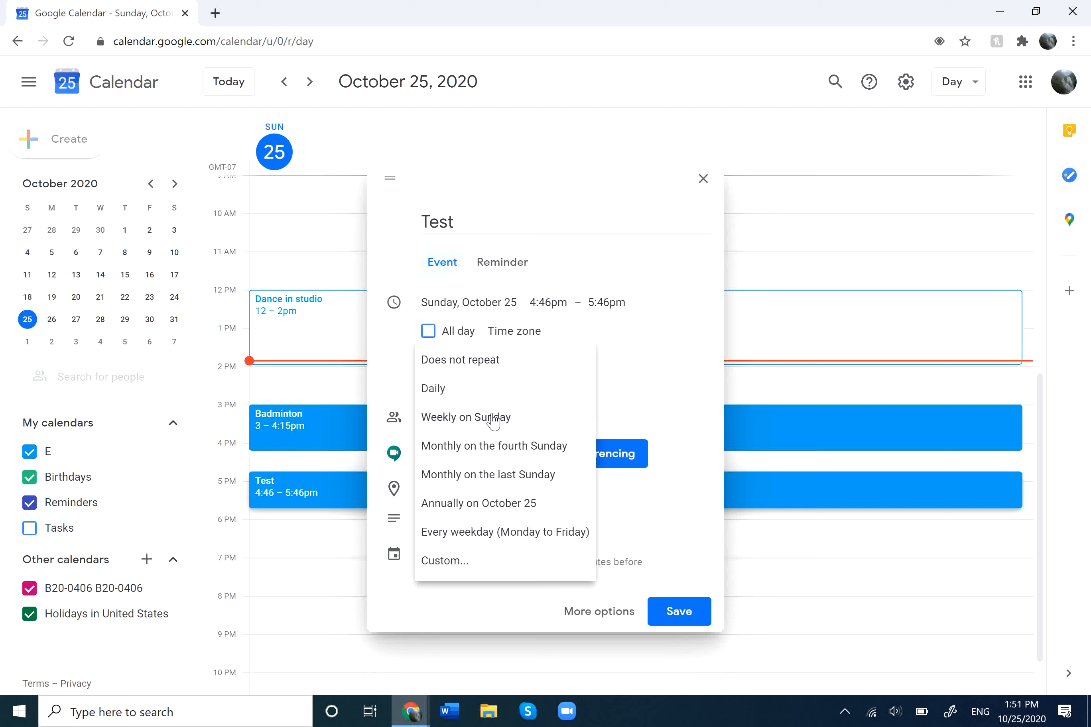
left_click(654, 406)
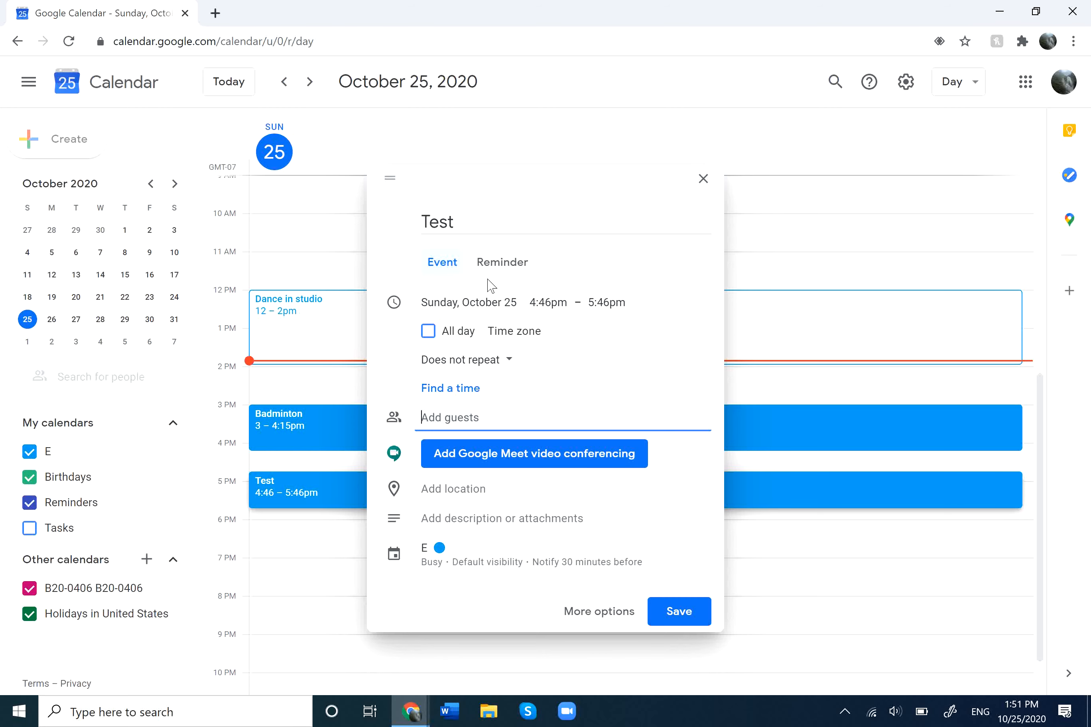
Switch the Test entry to a reminder, check its repeat options, and close and discard the draft
left_click(517, 264)
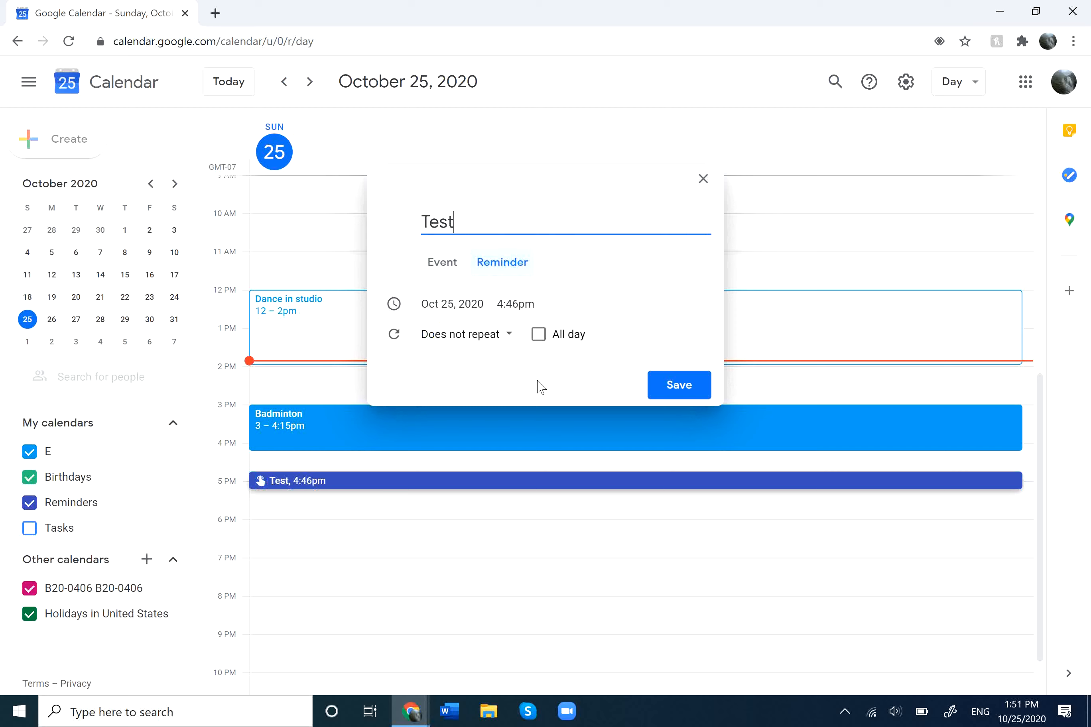
left_click(506, 344)
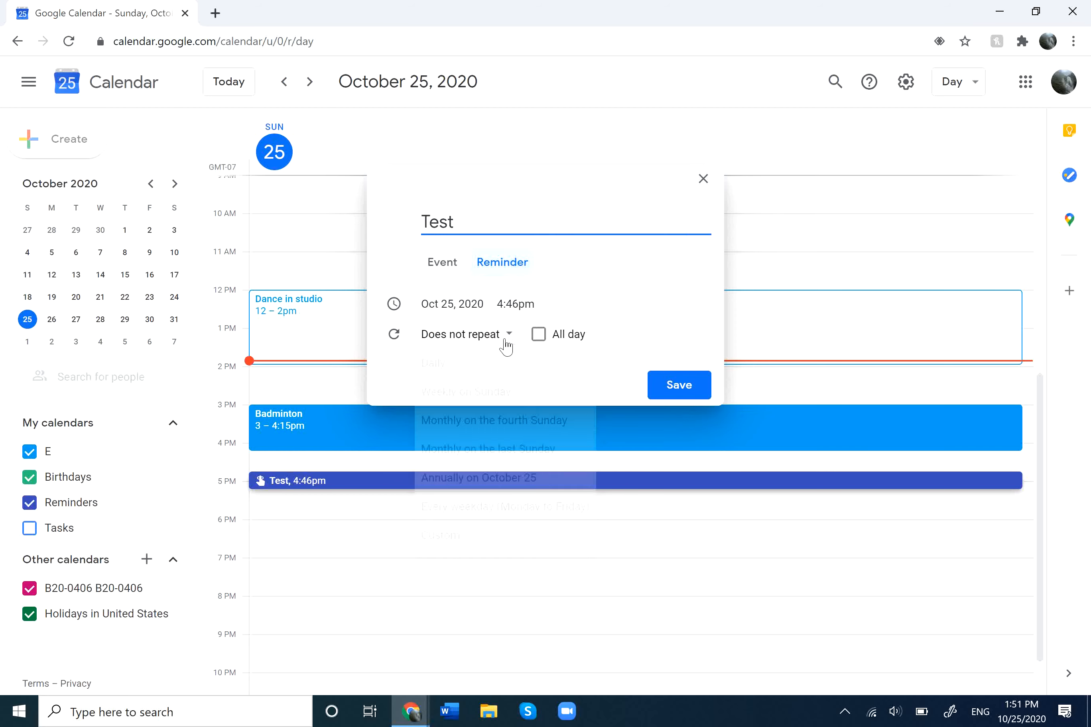
left_click(628, 300)
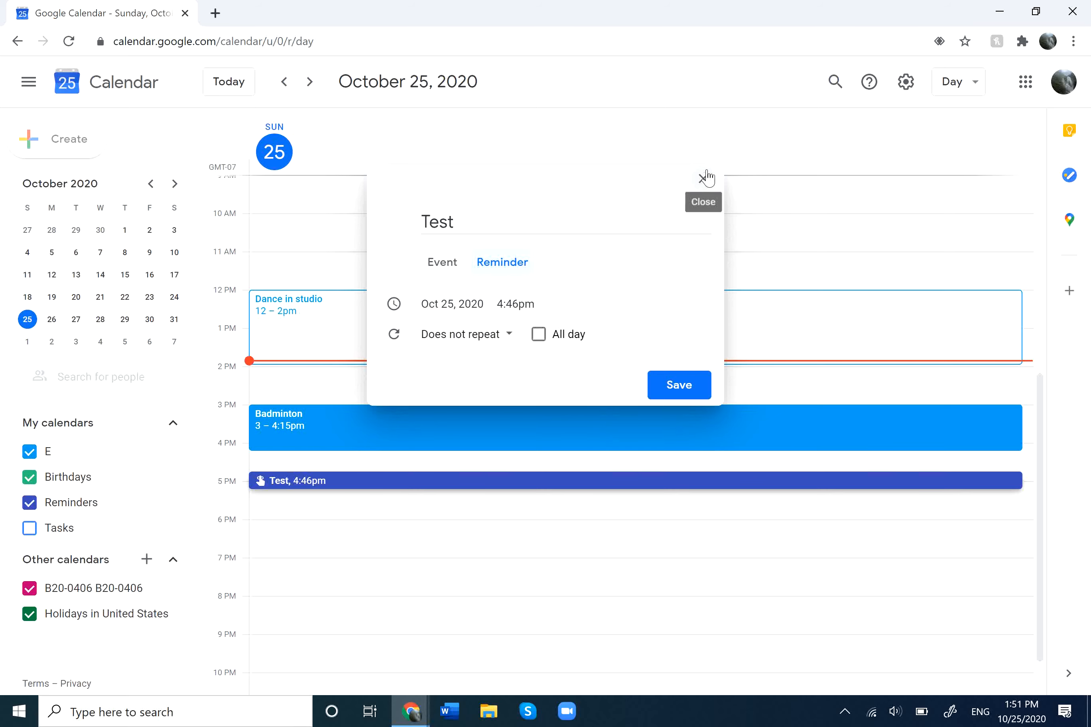
left_click(704, 180)
left_click(601, 407)
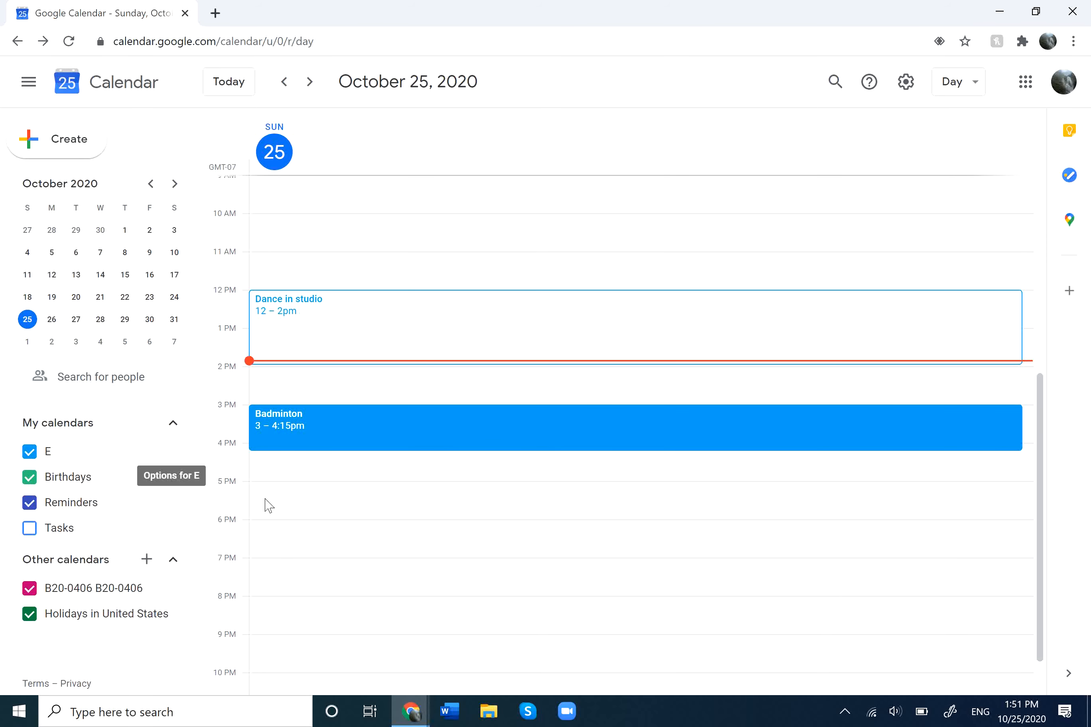
Start a new event on October 25 from 5:00pm to 6:00pm and open its full details editor
left_click(264, 497)
left_click(288, 496)
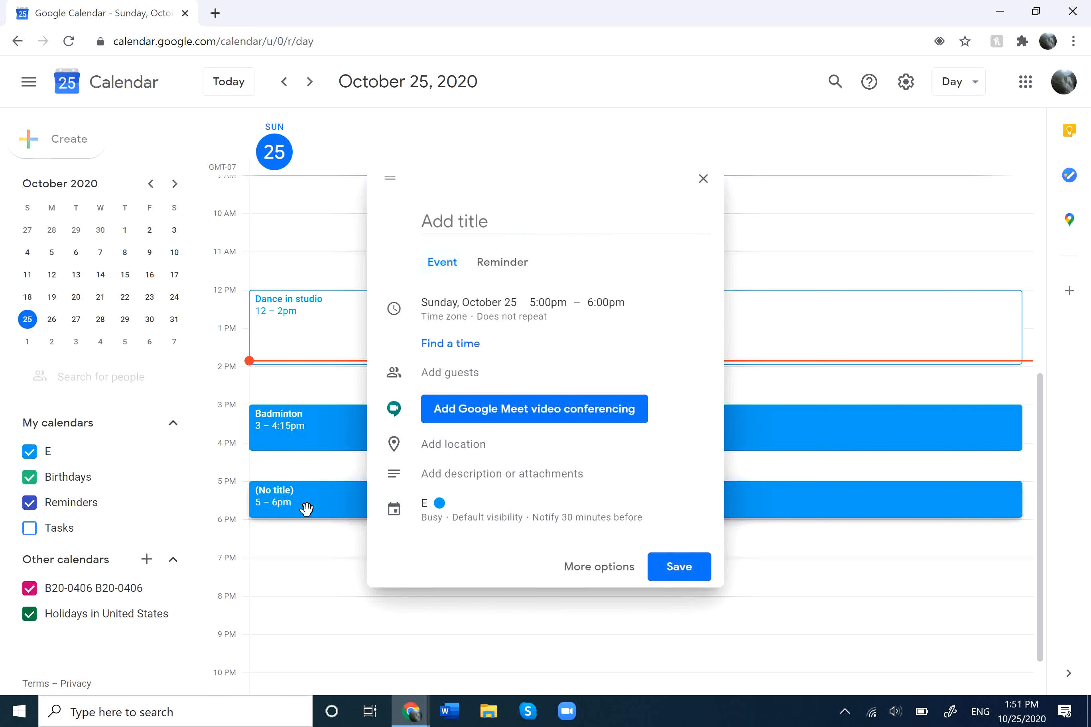
left_click(588, 581)
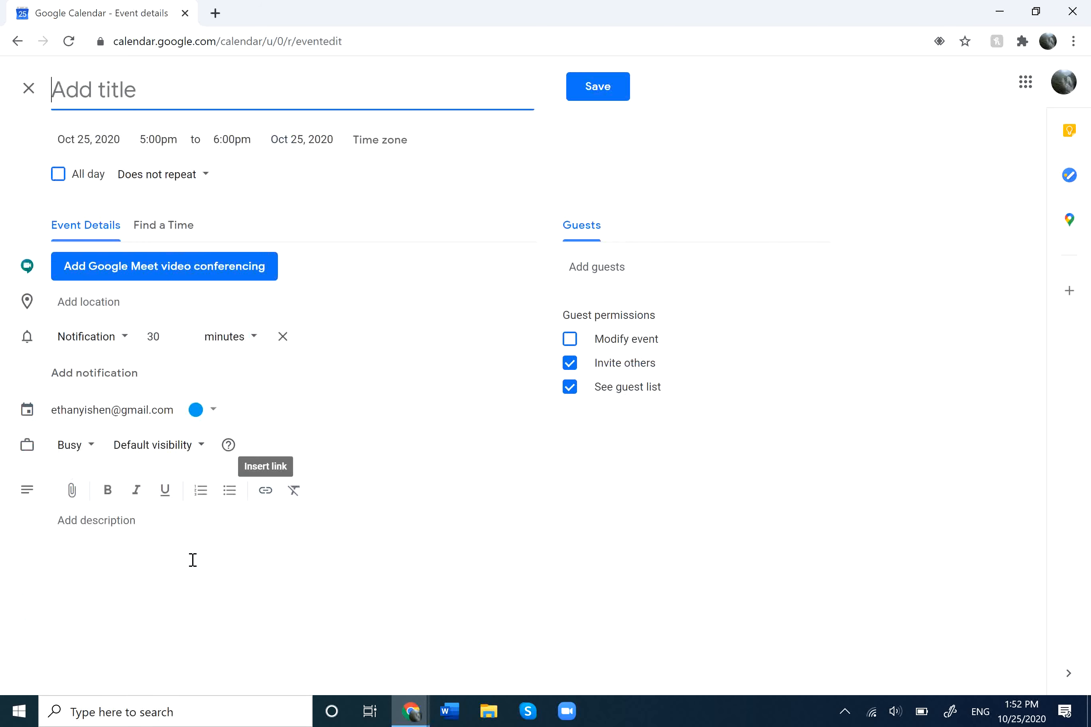
left_click(180, 569)
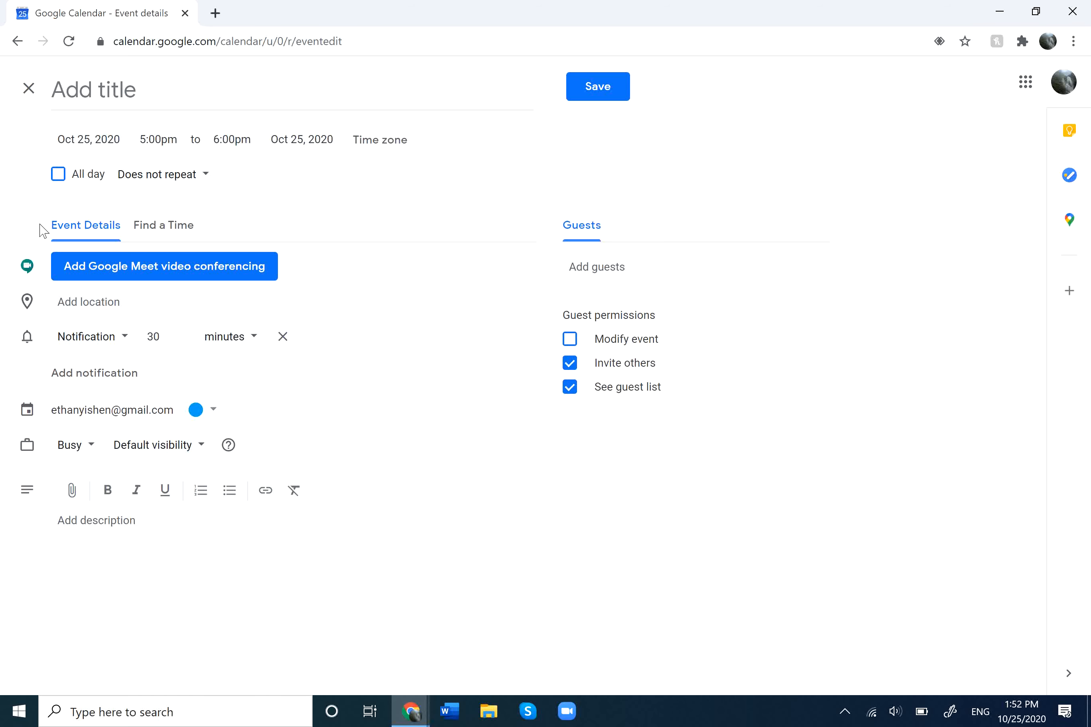
Review the event's guest suggestions and time zone options without changing them, and close the event editor without saving
left_click(644, 272)
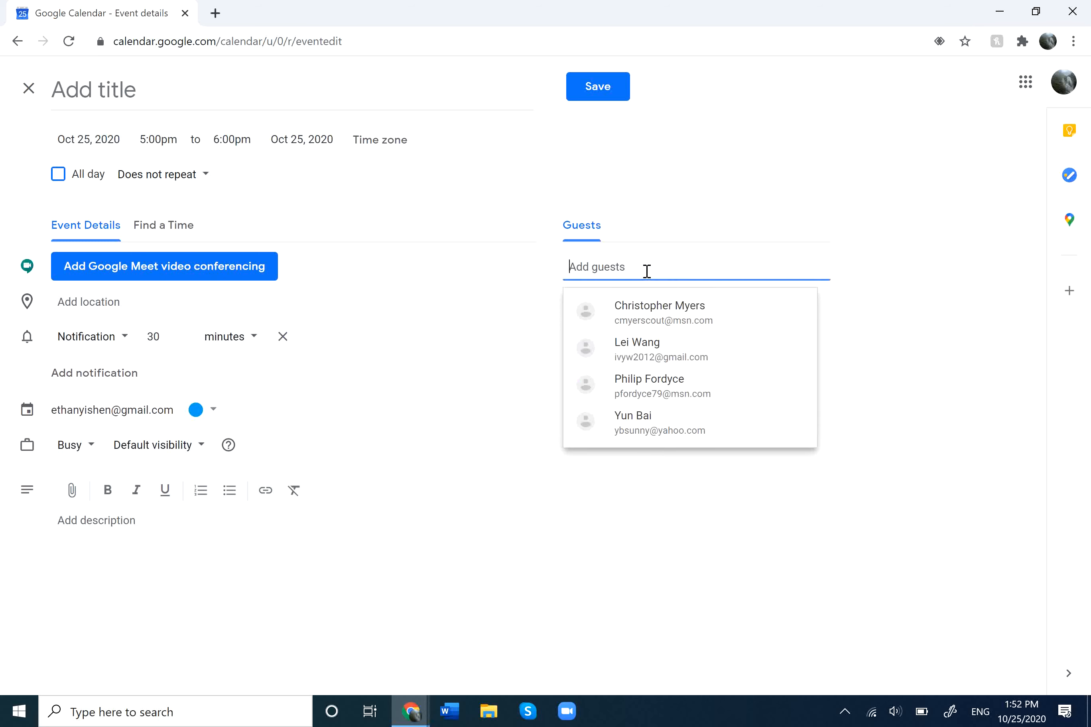
left_click(426, 532)
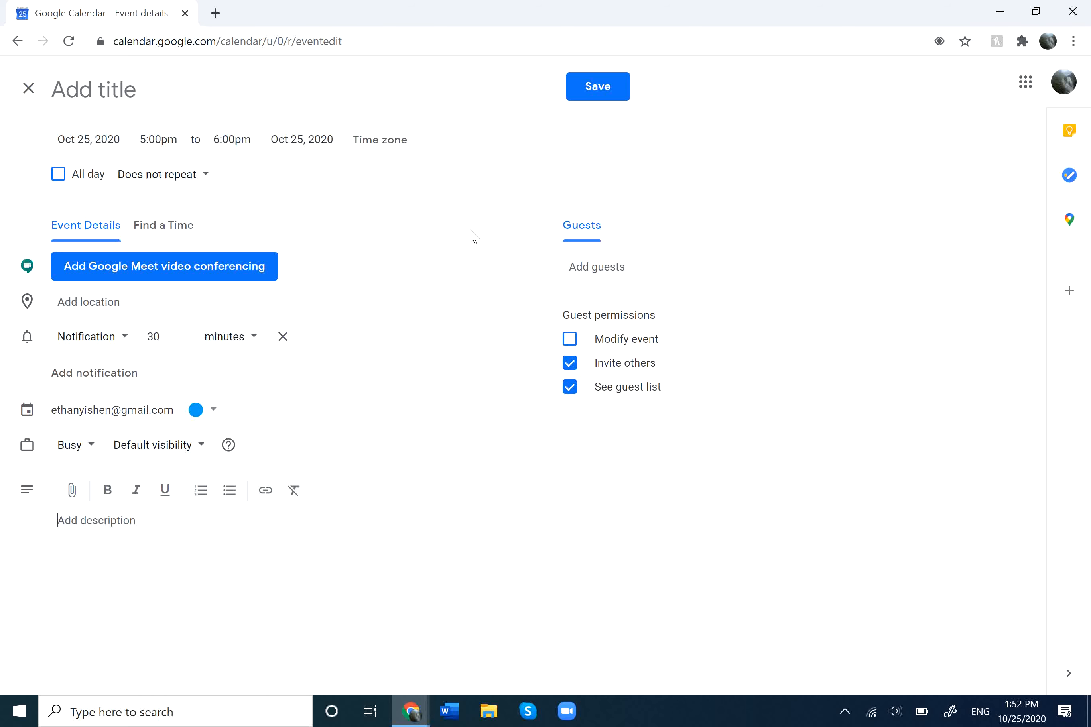
left_click(381, 153)
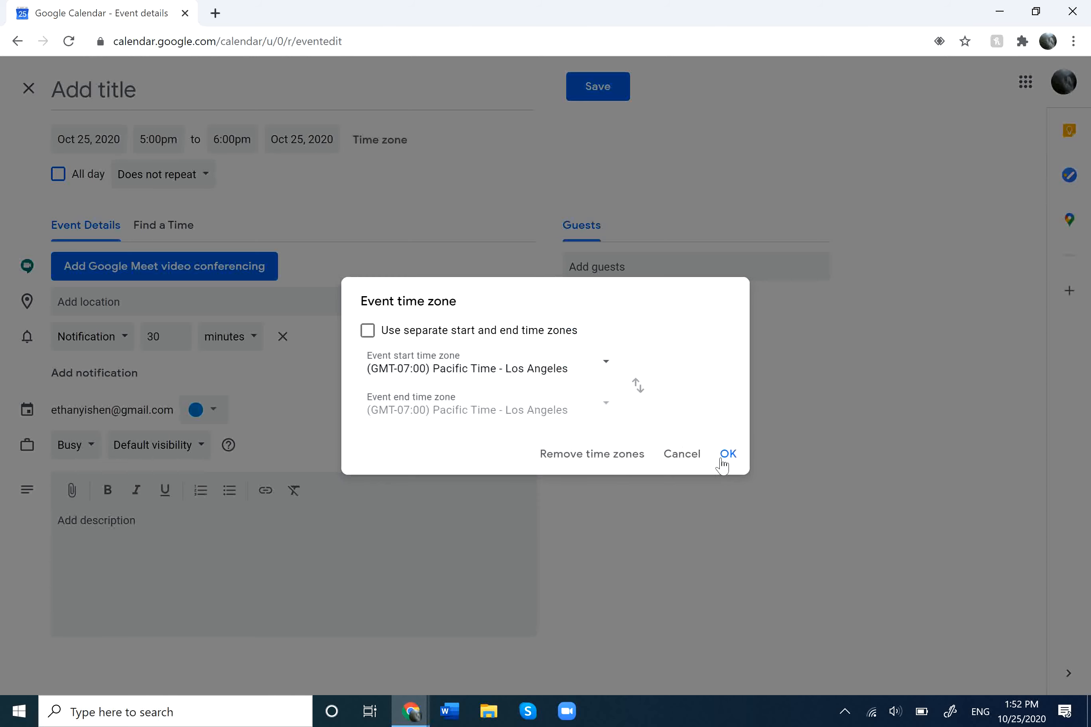
left_click(682, 454)
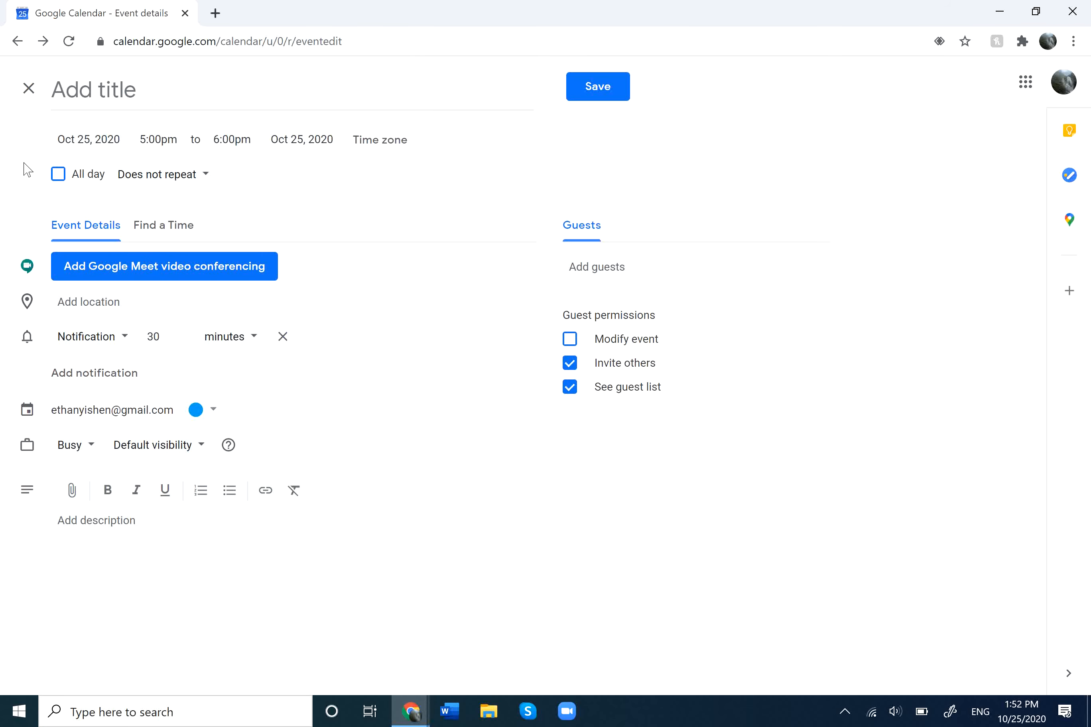
left_click(27, 88)
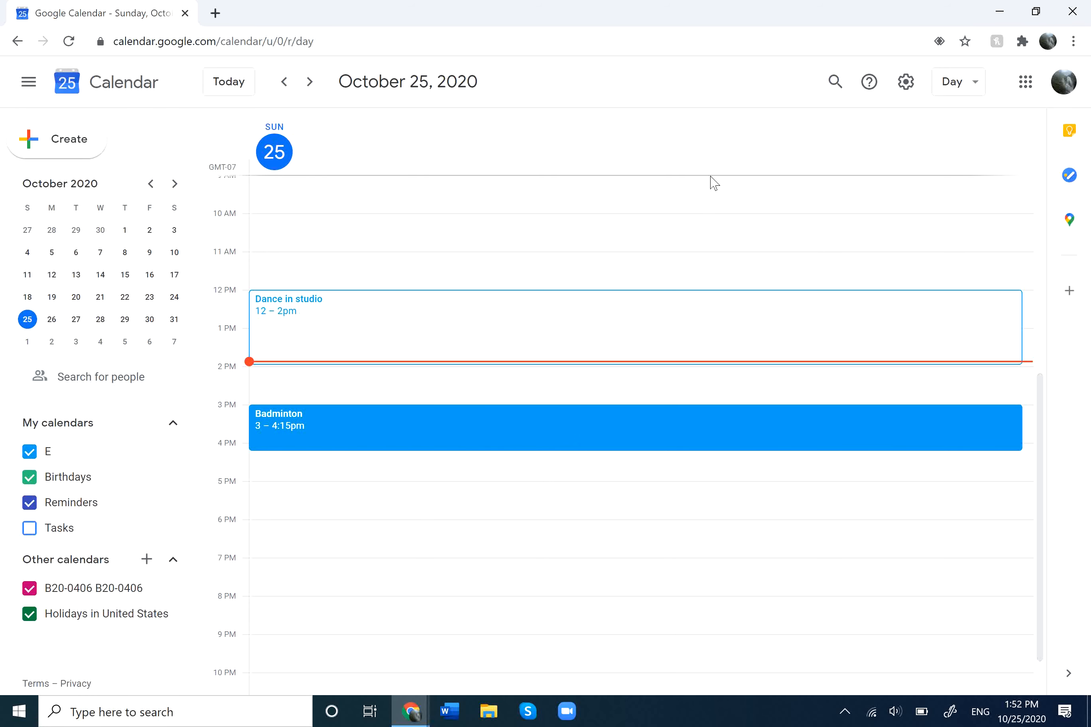
Open the calendar search without entering a query, and return to the October 25 day view, discarding any new event draft
left_click(834, 82)
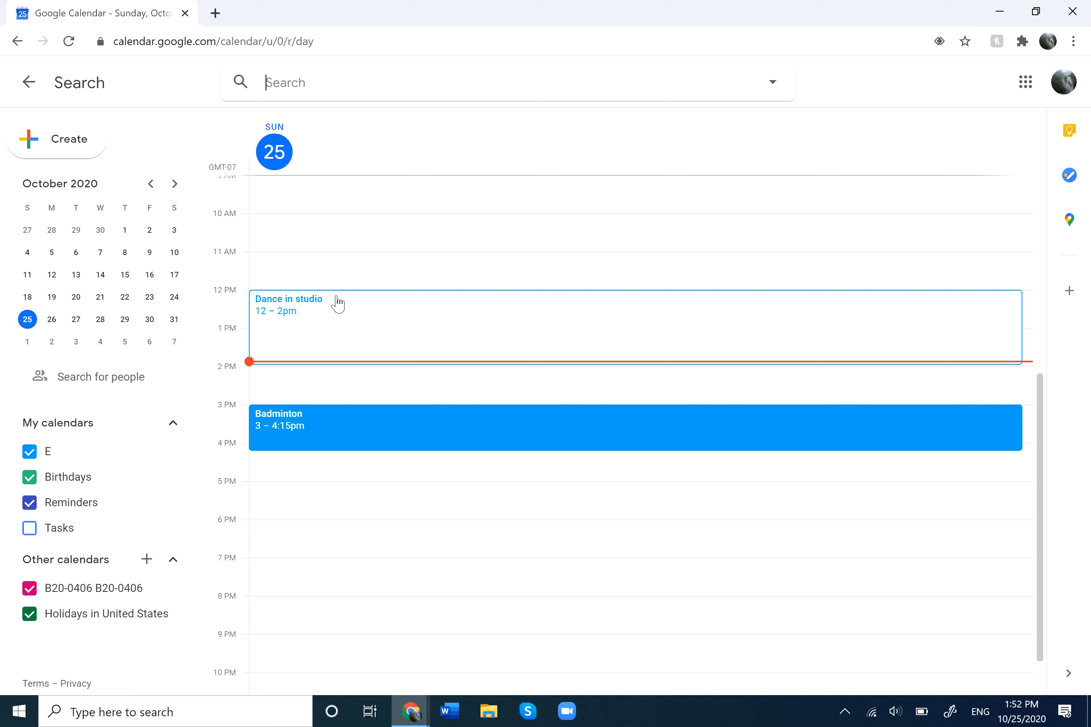
left_click(392, 399)
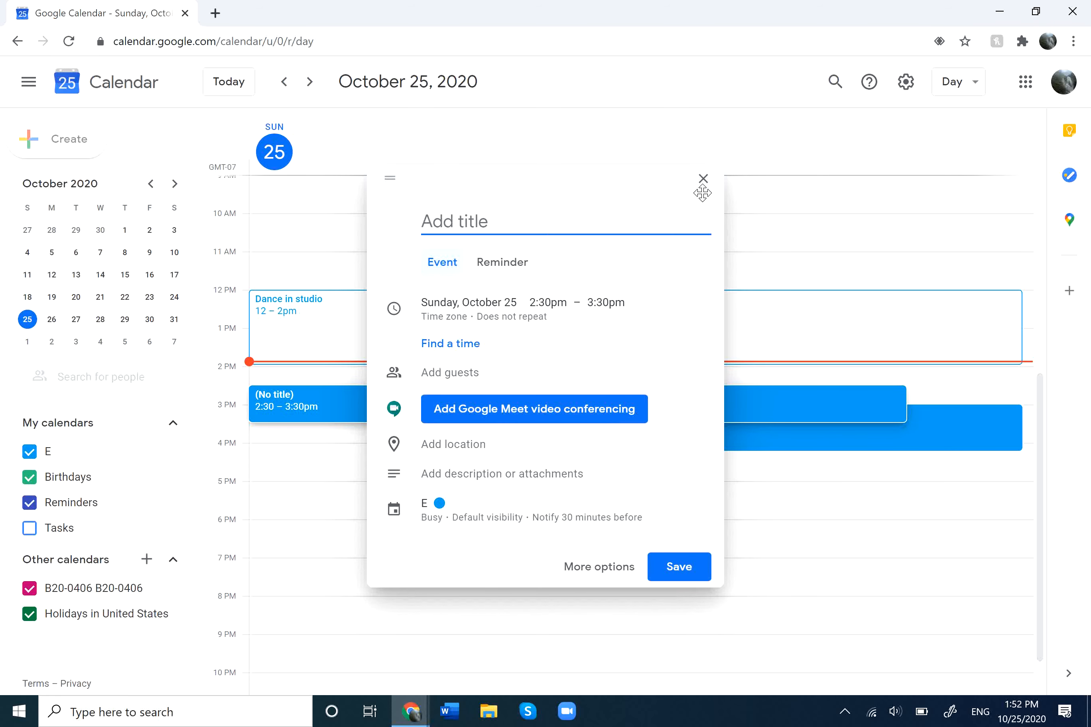
left_click(704, 178)
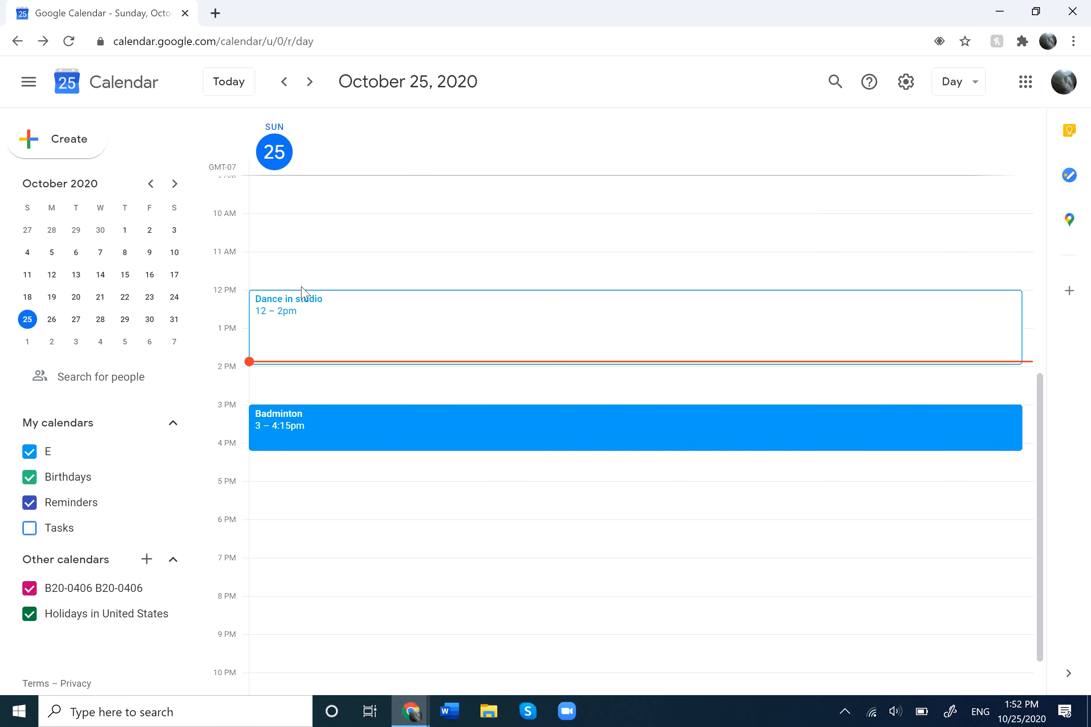